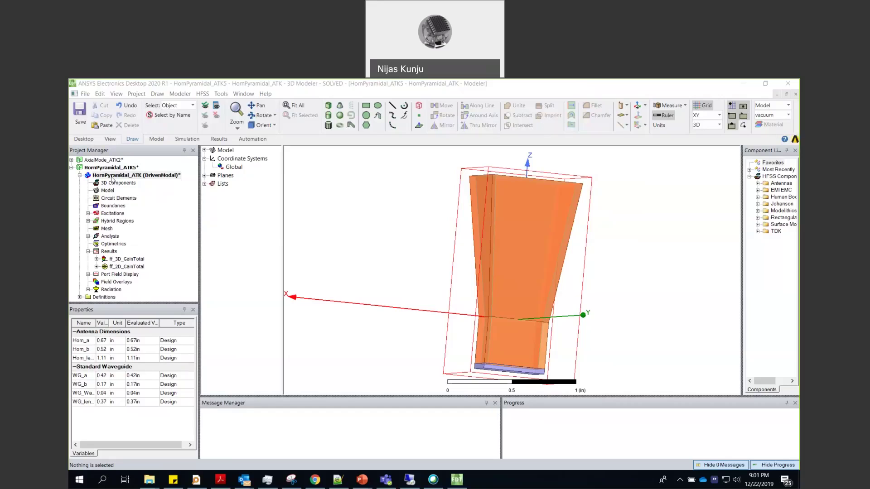
Step: Open the HornPyramidal_ATK5 horn design and orbit the view to inspect it from several angles
left_click(111, 176)
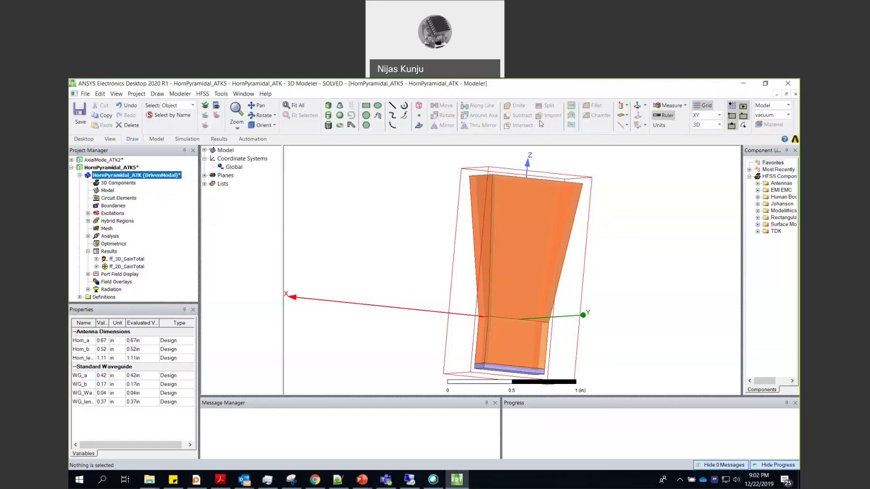
left_click(301, 229)
left_click_drag(373, 239, 234, 236, "alt")
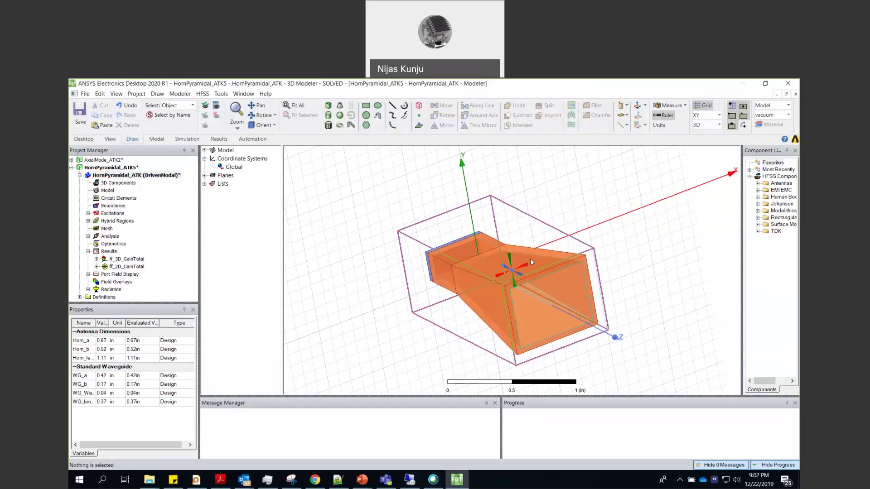
left_click_drag(530, 260, 725, 262, "alt")
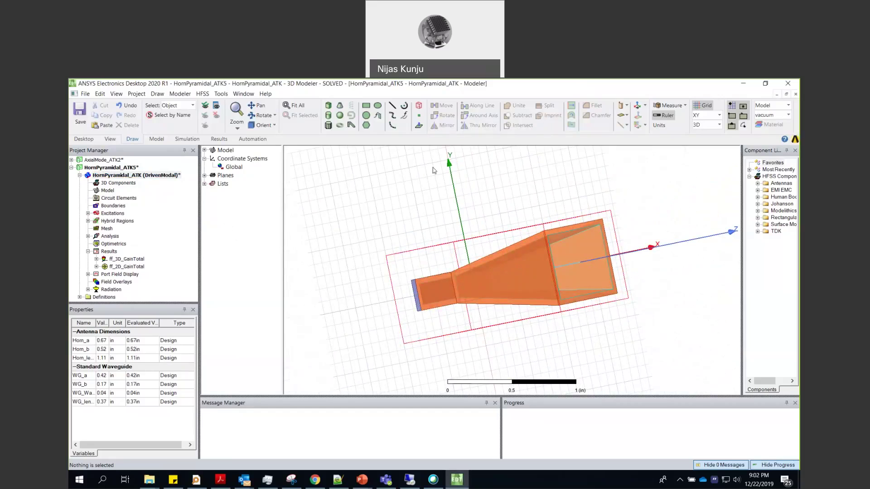
left_click_drag(466, 191, 618, 266, "alt")
Step: Check the Horn solid's properties, then bring up the Tools menu
left_click(452, 268)
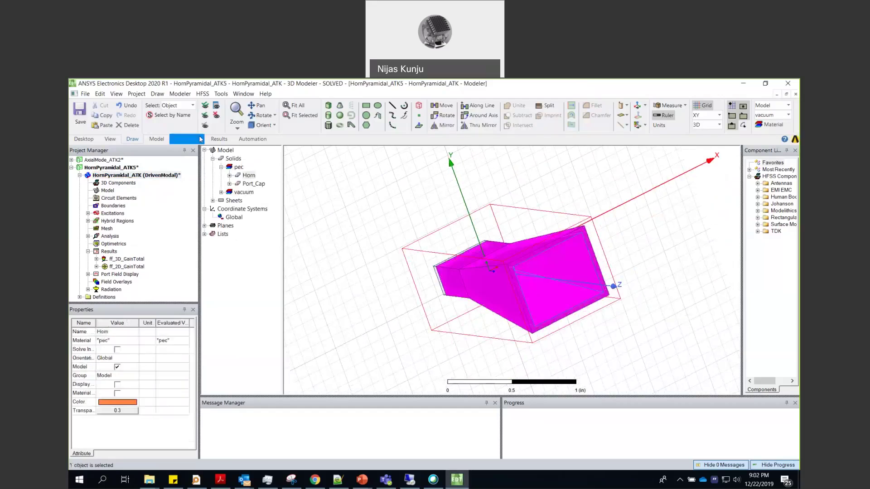
left_click(389, 244)
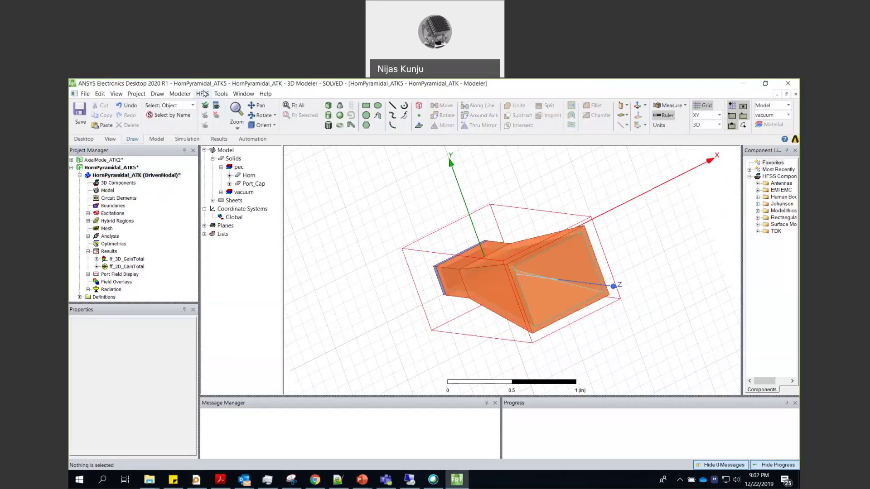
left_click(204, 94)
Step: Run Phase_Center_Calculation.py from the Phase Centre Calculation folder via Tools > Run Script
mouse_move(221, 94)
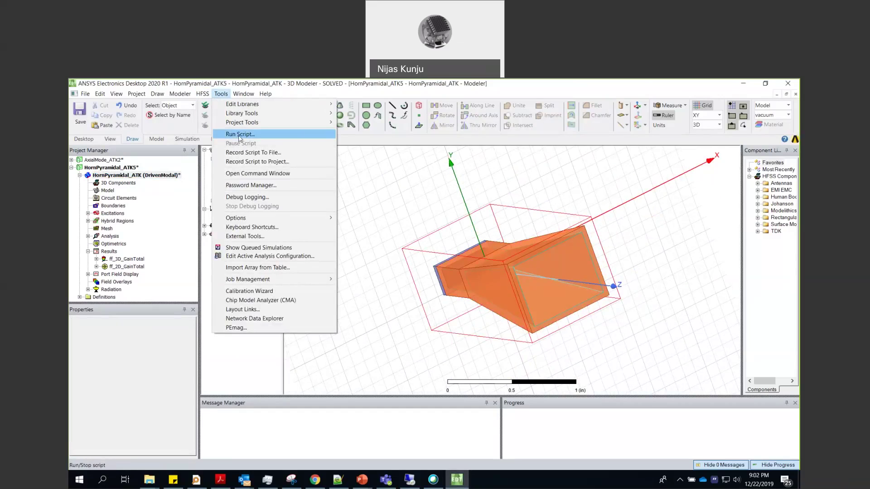
left_click(239, 135)
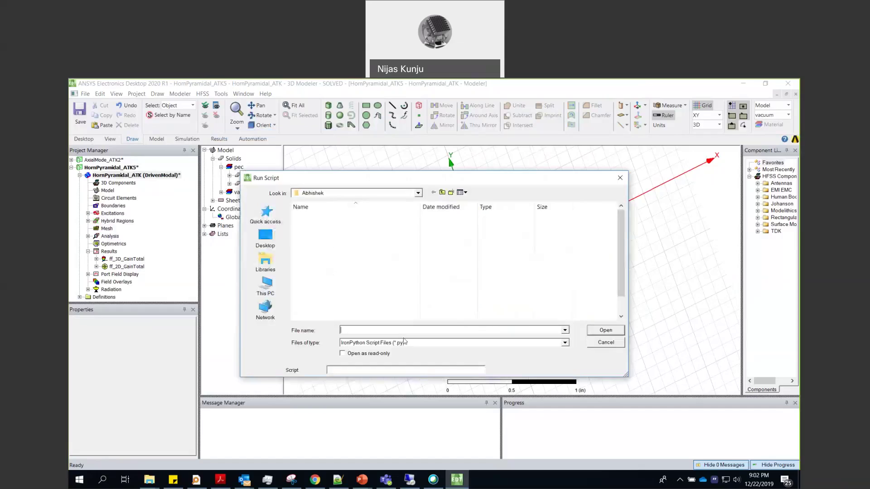
double_click(356, 257)
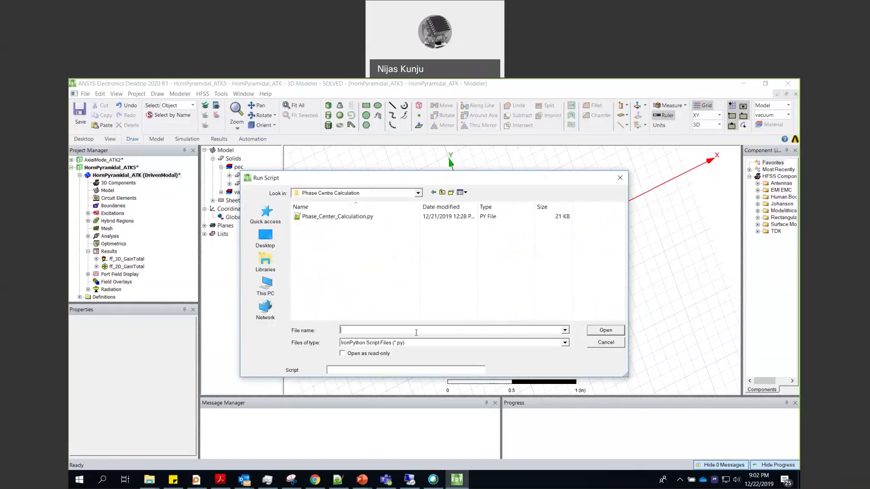
left_click(360, 216)
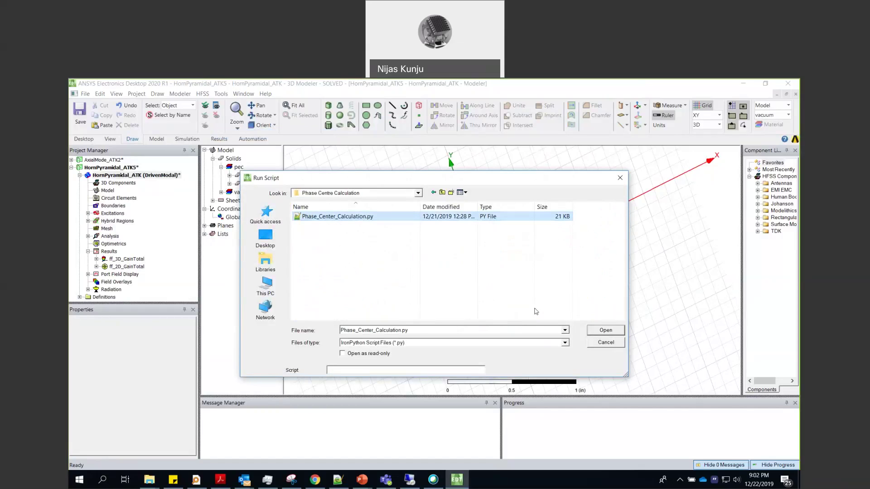
left_click(607, 330)
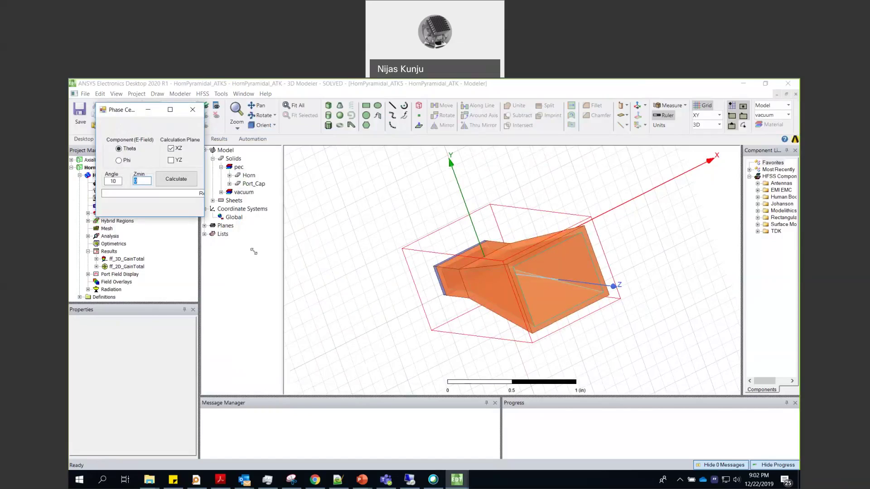
Step: Enlarge the dialog and switch from XZ to YZ plane, keeping Angle 10 and Zmin 0
left_click_drag(253, 252, 314, 270)
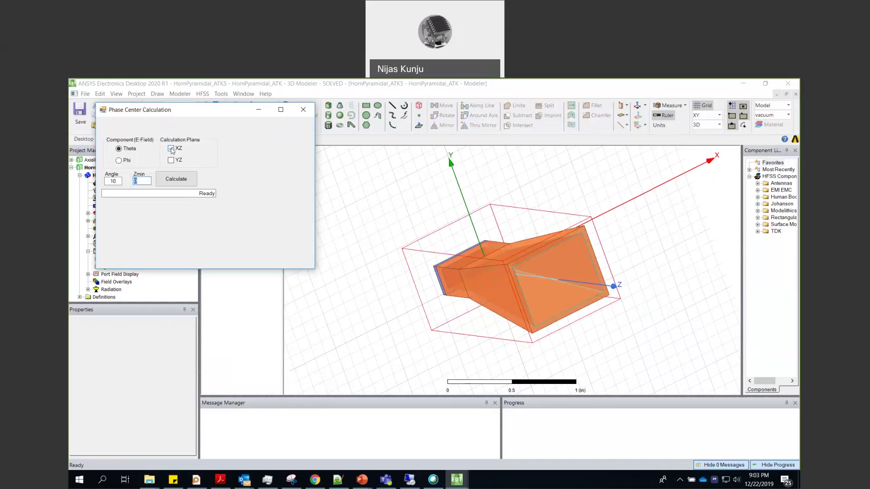
left_click(171, 148)
left_click(171, 160)
left_click_drag(119, 181, 101, 182)
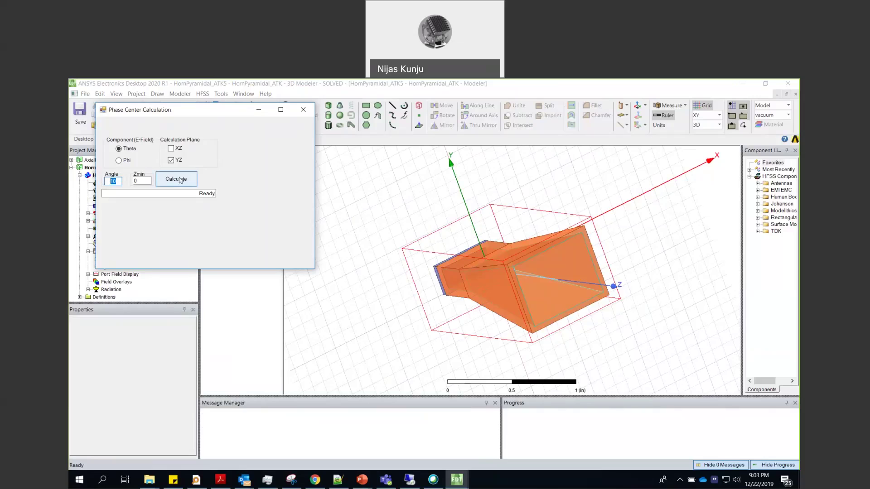
Step: Calculate the horn's YZ-plane phase center, giving 1.10644663167 and a cang_deg(rETheta) plot
left_click(181, 180)
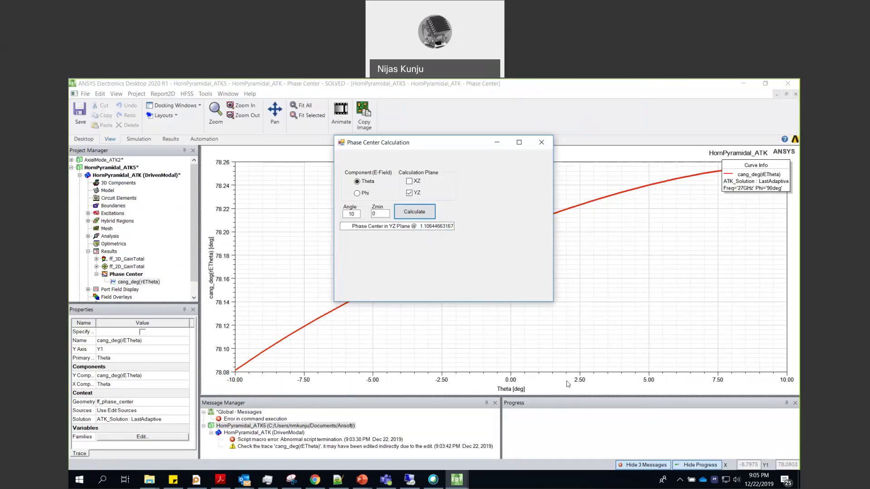
Step: Close the calculation window and orbit the horn model to view Phase_Center_CS
left_click(540, 143)
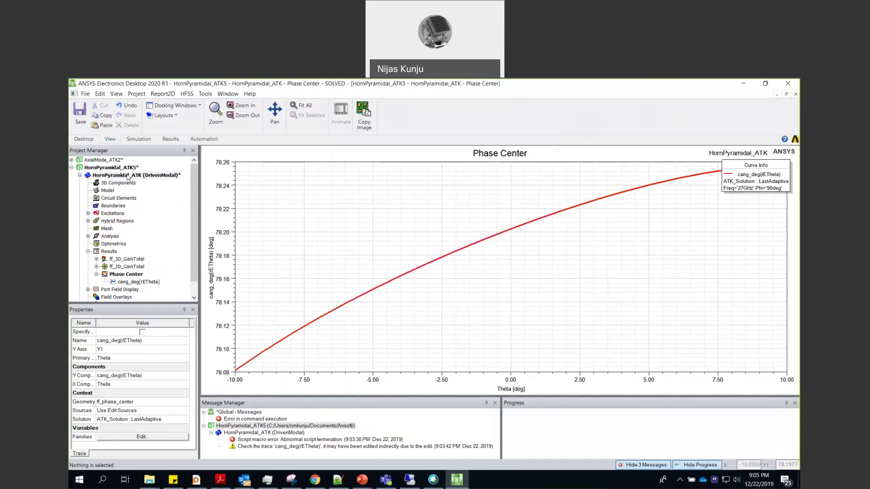
double_click(128, 175)
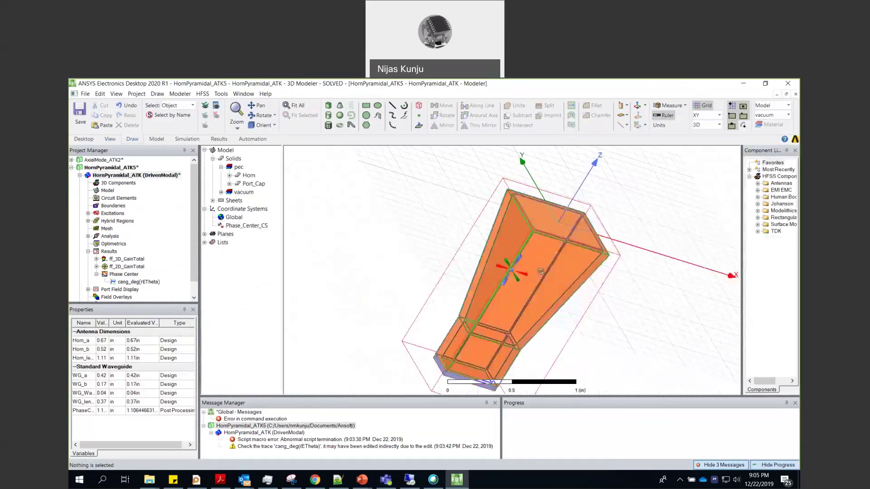
left_click_drag(540, 270, 525, 225, "alt")
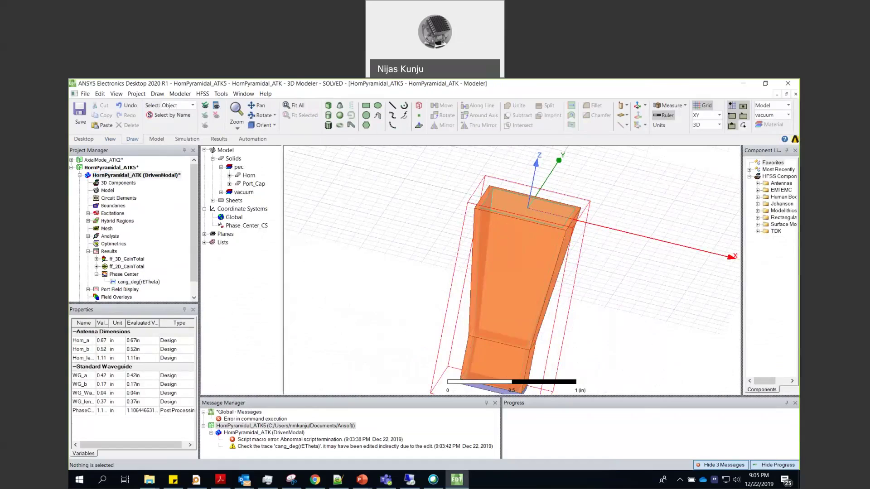
Step: Open the AxialMode_ATK helical antenna design and orbit and zoom around the helix
left_click(72, 160)
double_click(93, 168)
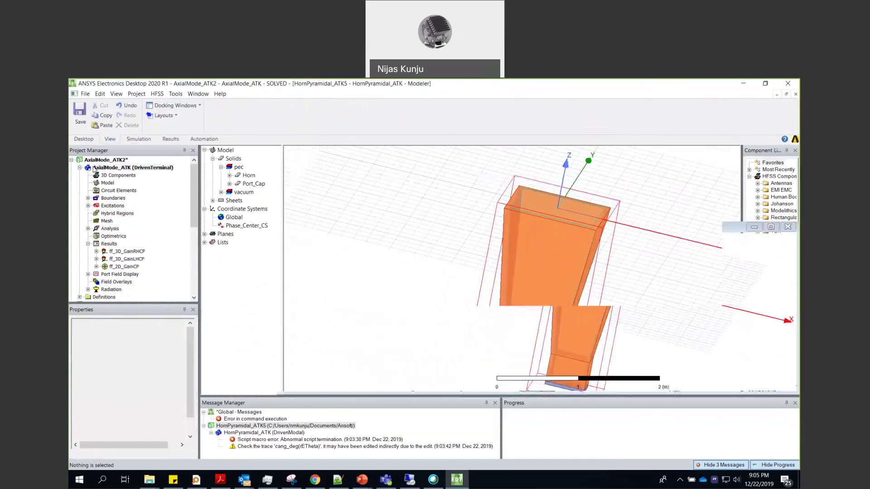
left_click_drag(464, 224, 508, 252)
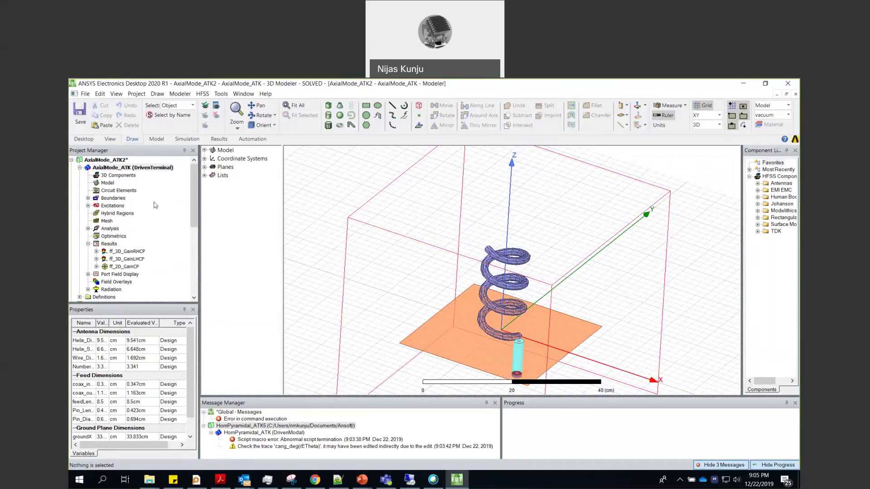
scroll(112, 270, "down", 3)
scroll(113, 270, "down", 6)
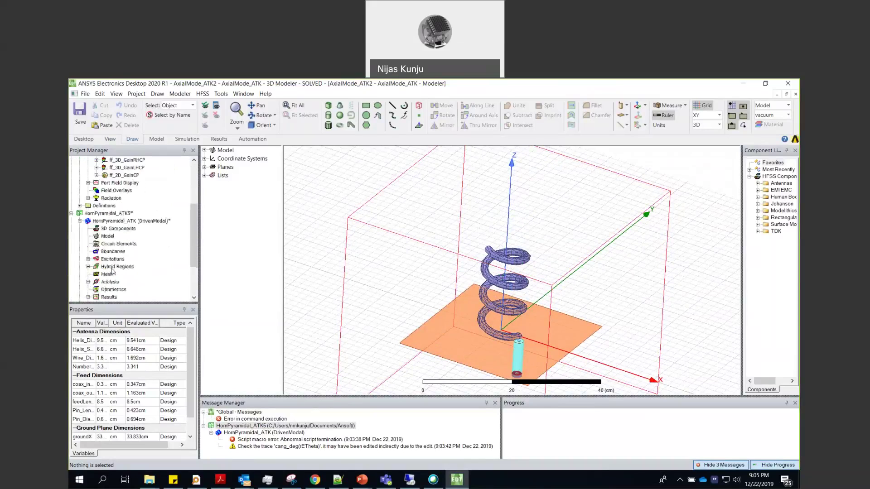
scroll(104, 198, "up", 6)
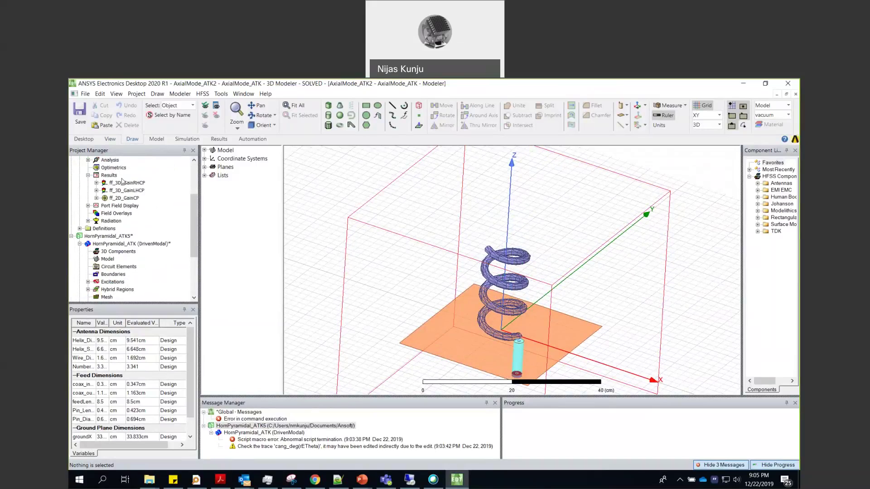
Step: View the ff_3D_GainRHCP, ff_3D_GainLHCP and ff_2D_GainCP report plots
double_click(124, 183)
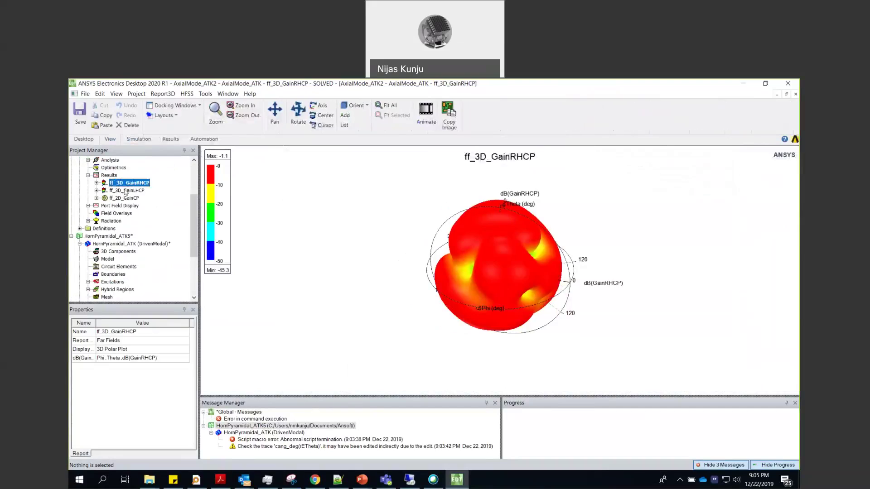
left_click(125, 191)
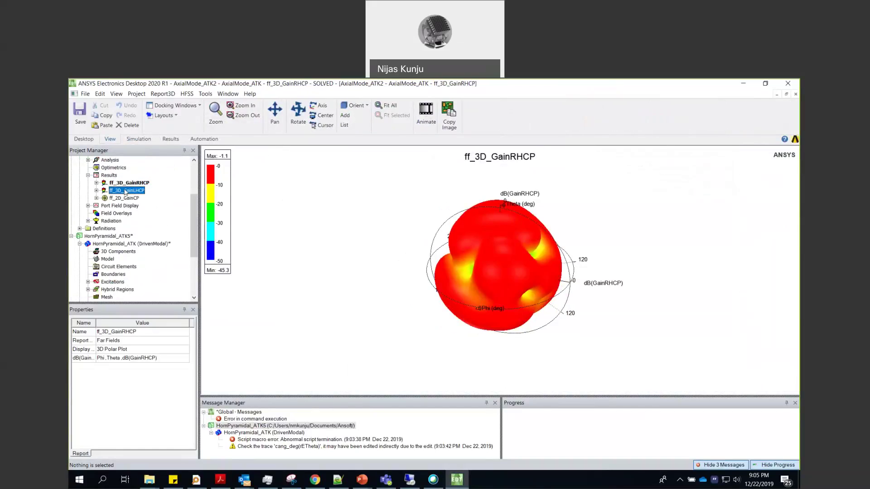
double_click(125, 191)
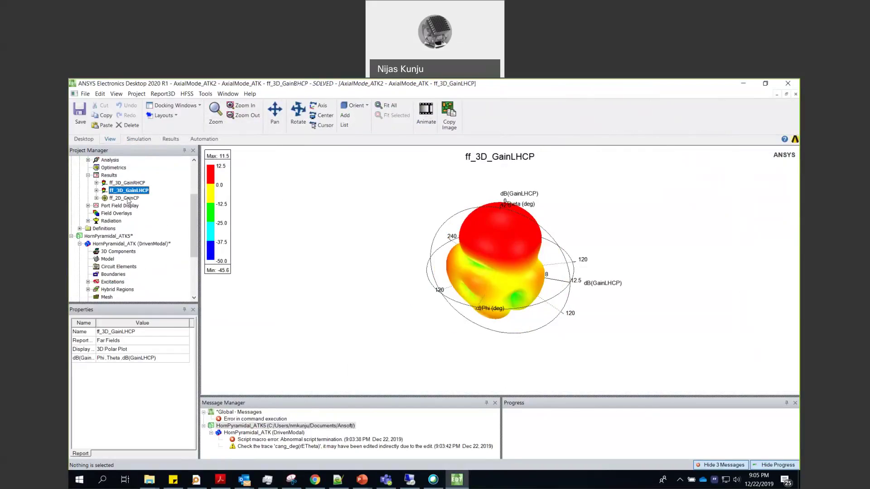
left_click(131, 199)
double_click(131, 198)
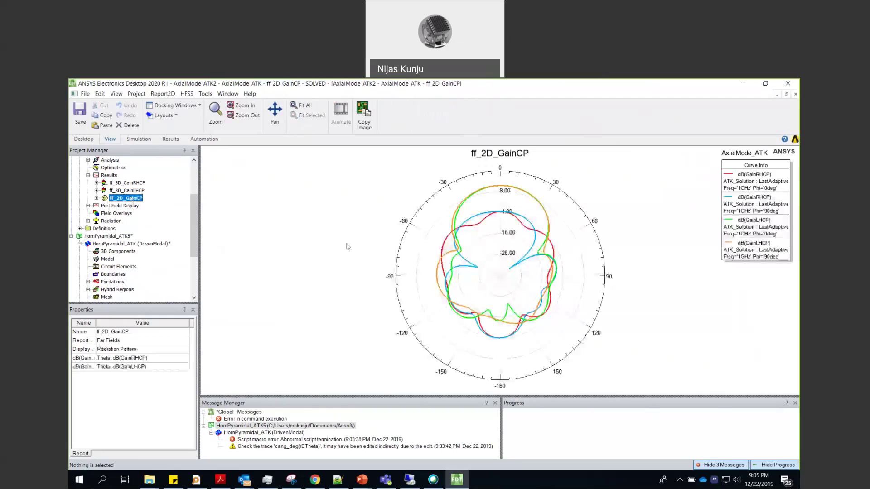
scroll(139, 195, "up", 3)
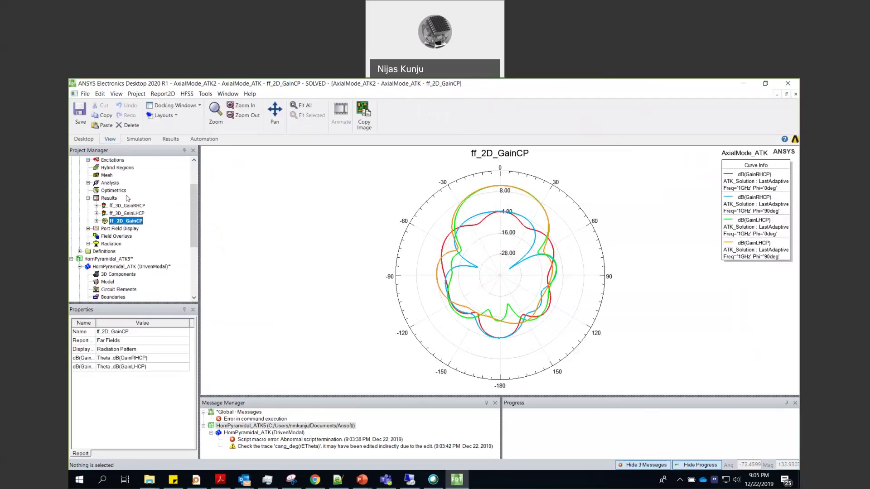
Step: Return to the helix 3D model and delete all reports under Results
left_click(124, 168)
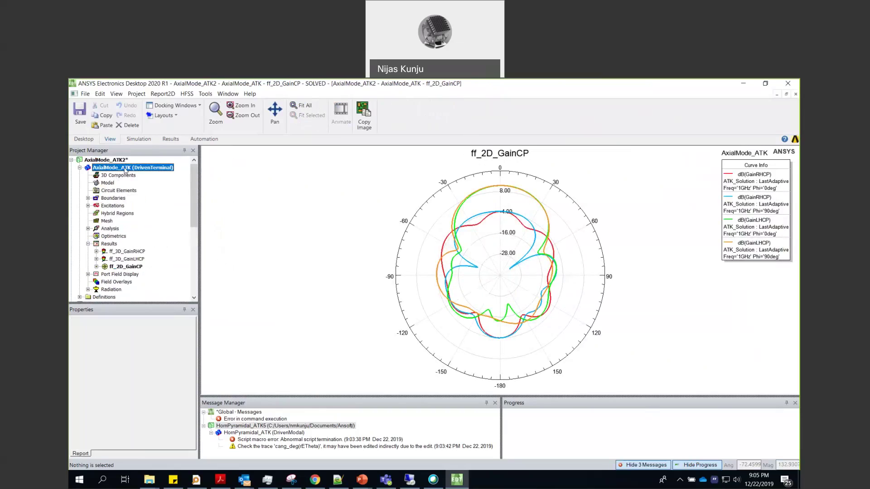
double_click(125, 169)
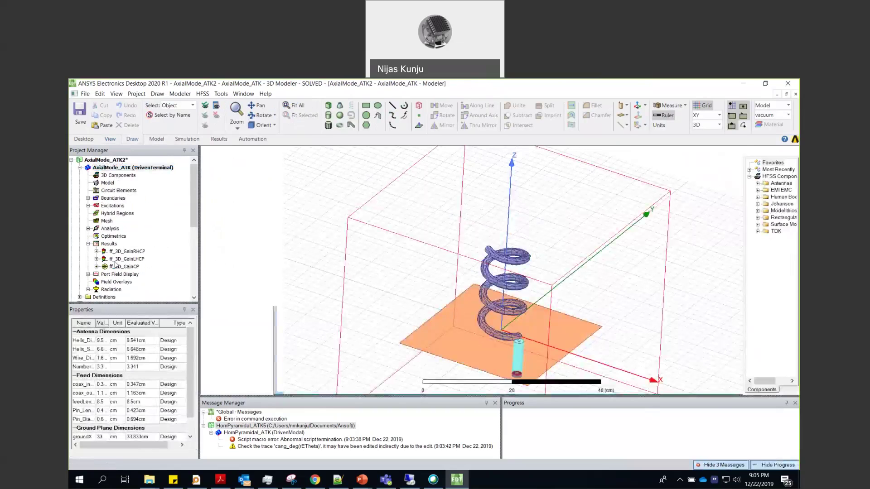
right_click(113, 243)
left_click(142, 283)
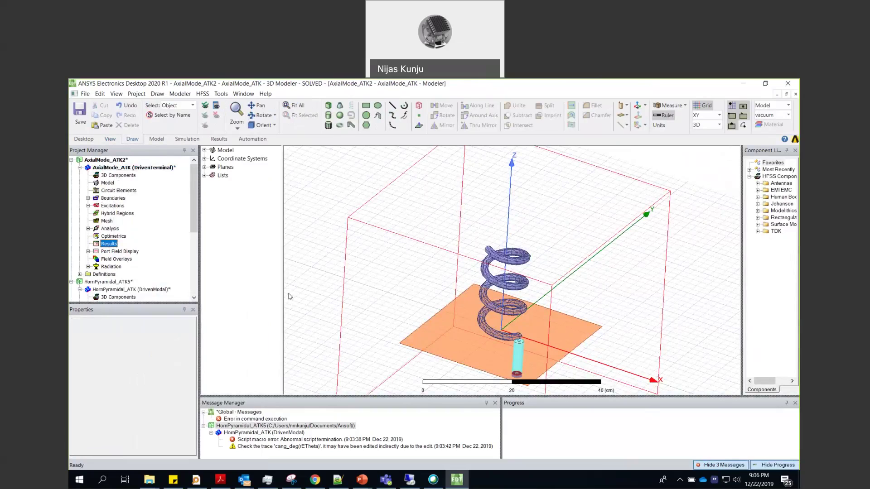
Step: Run the Phase_Center_Calculation.py script on the helix design
scroll(357, 280, "down", 3)
left_click_drag(357, 280, 368, 287, "alt")
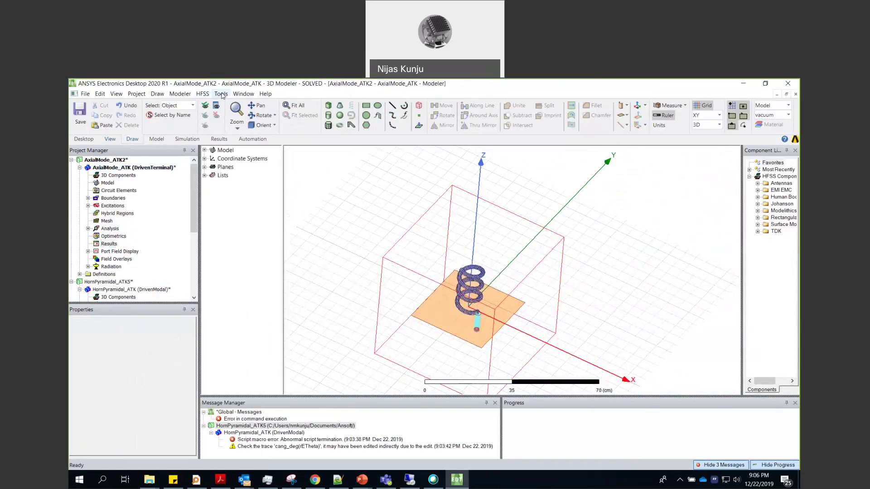
left_click(221, 94)
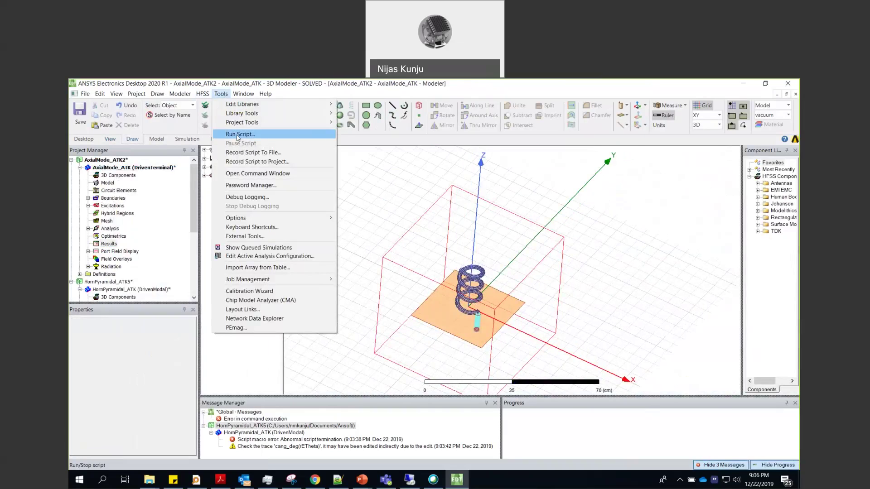
left_click(237, 135)
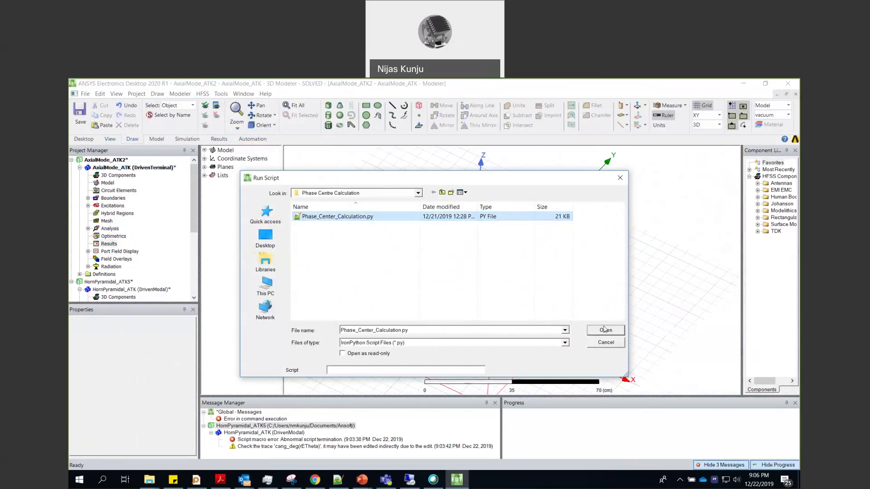
left_click(605, 329)
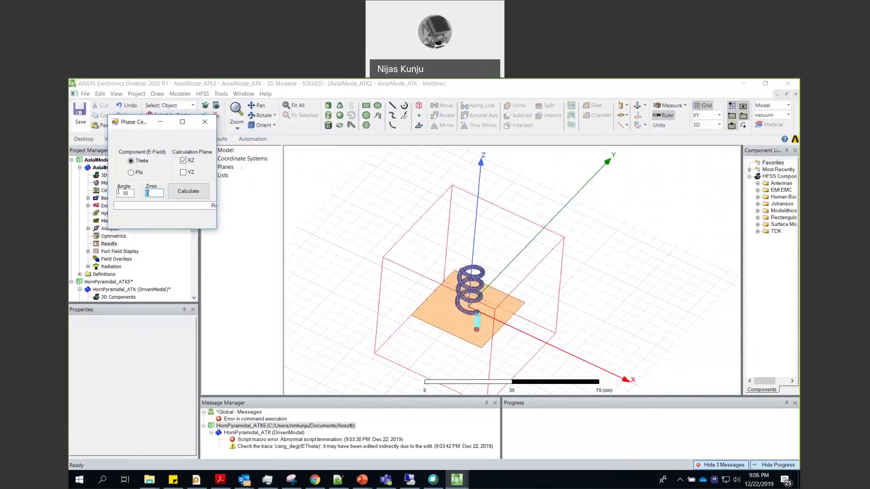
Step: Set the Angle to 20 in the Phase Center Calculation form
double_click(120, 193)
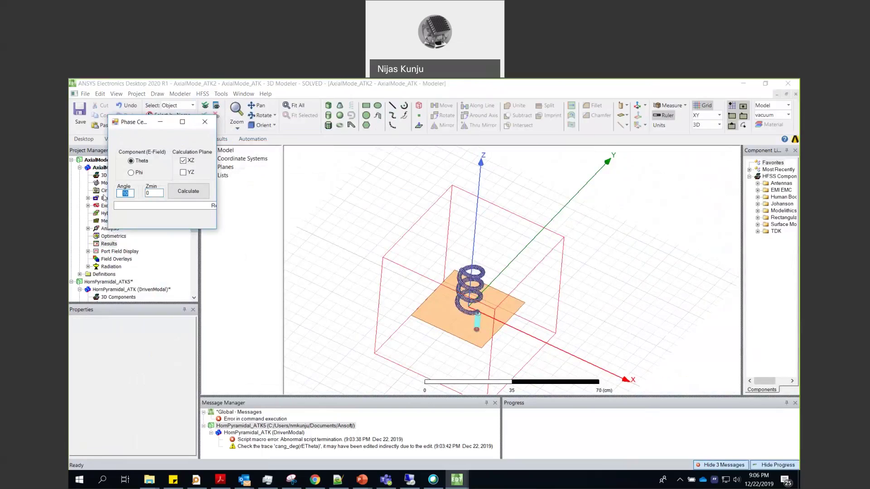
type("20")
left_click_drag(290, 274, 291, 273)
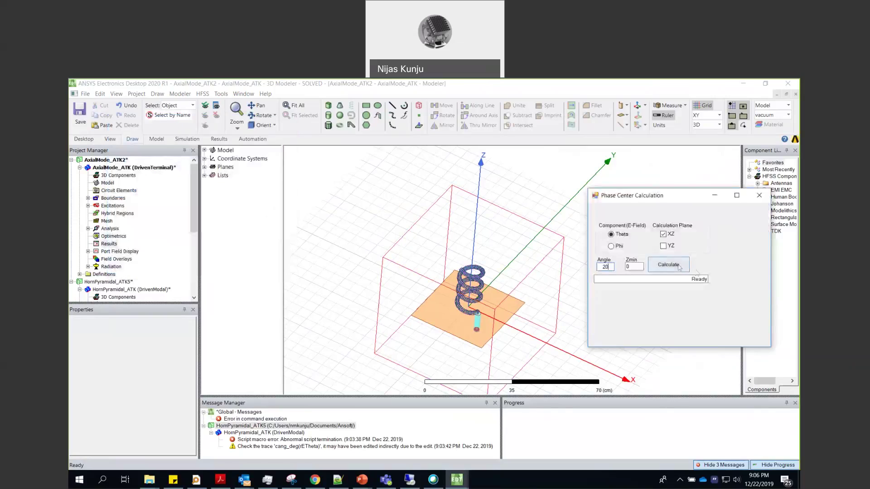
Step: Calculate the helix's XZ-plane phase center (6.27219708238) and close the form
left_click(677, 266)
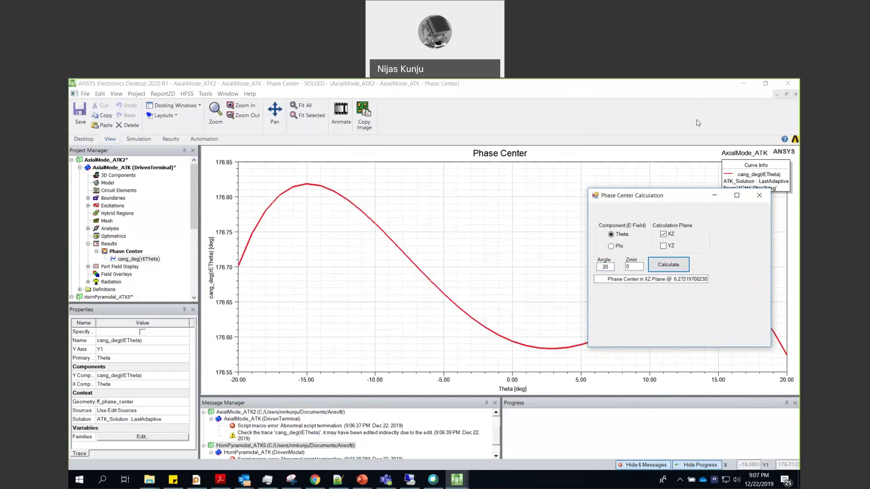
left_click(759, 196)
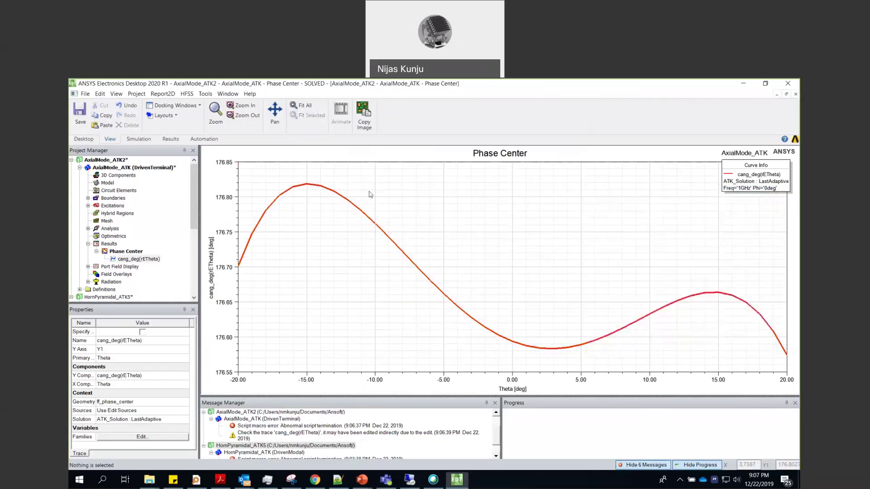
Step: Inspect Global and Phase_Center_CS on the helix, offset about 6.27 along Z, rechecking the plot
double_click(104, 169)
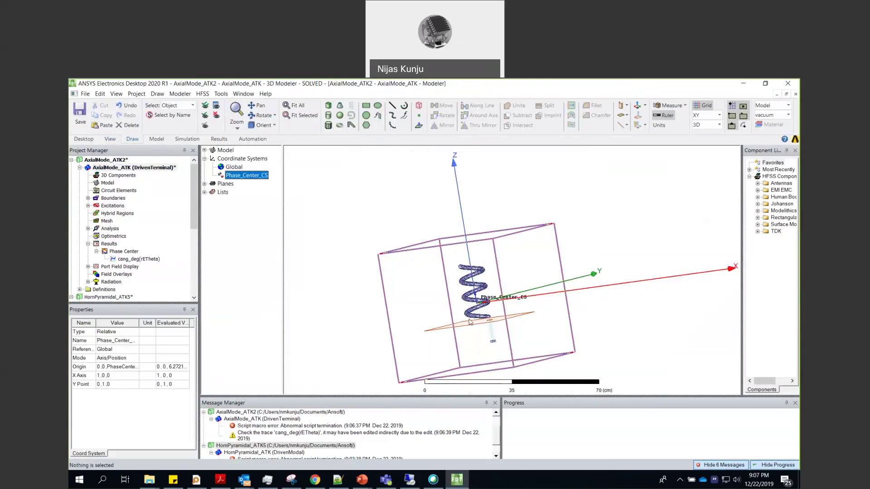
left_click_drag(469, 321, 473, 295, "alt")
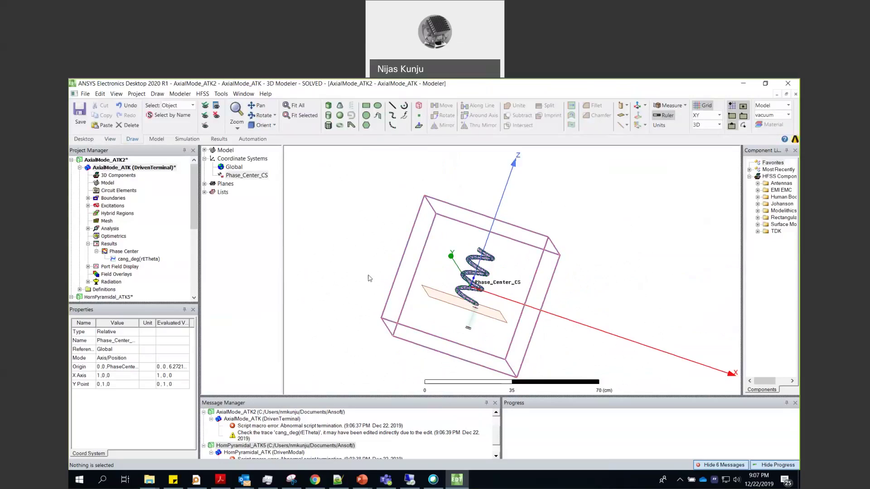
left_click(234, 169)
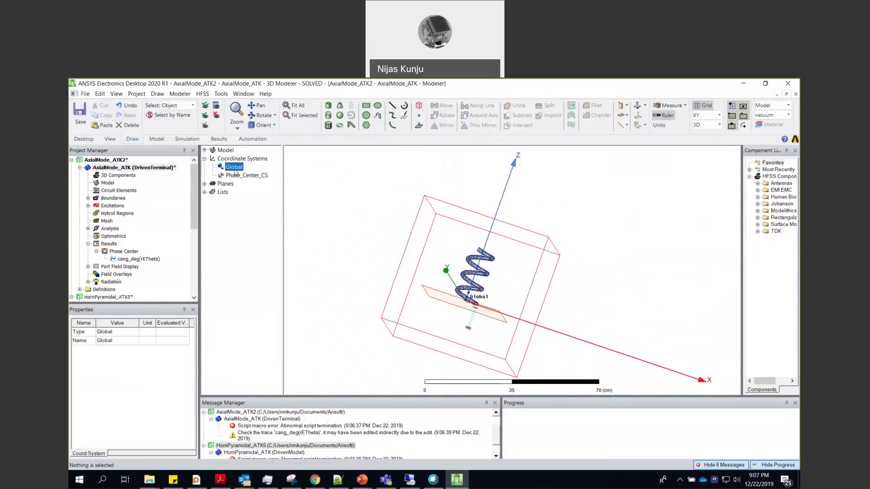
left_click(247, 176)
left_click_drag(308, 227, 331, 293, "alt")
double_click(126, 252)
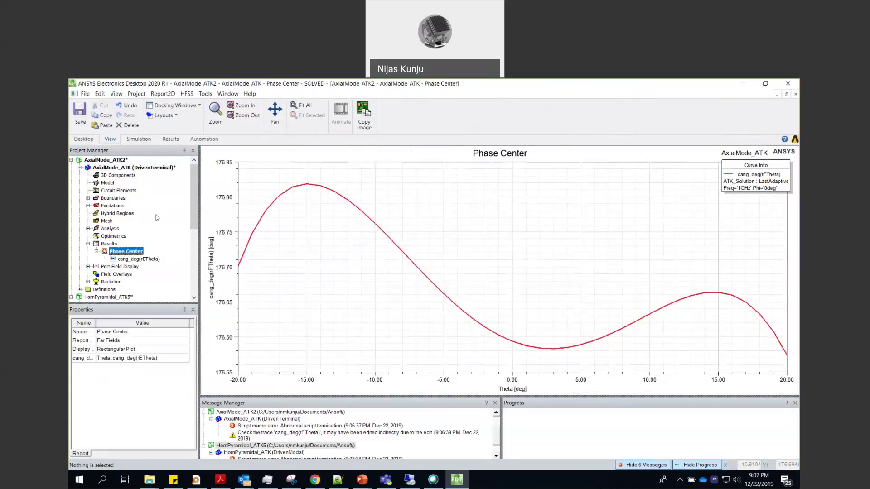
double_click(120, 170)
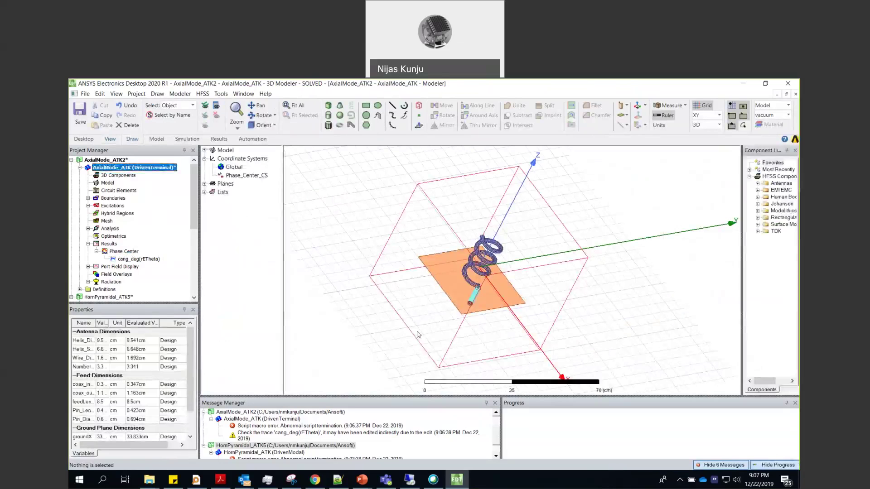